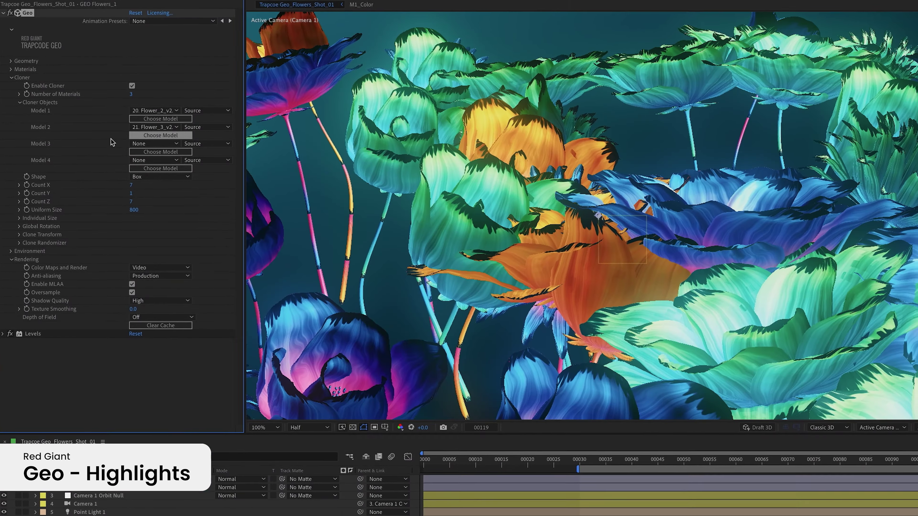
- Enable depth of field blur from the Depth of Field dropdown in Trapcode Geo's Rendering group
click(162, 317)
click(163, 324)
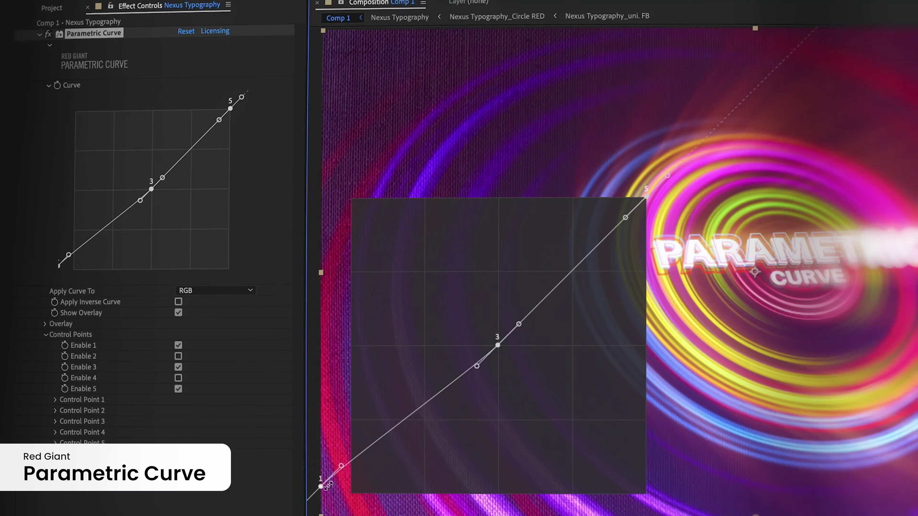
- Bend points 1 and 5 into an S-curve and set Overlay Scale 27,80, Background 84,00, with point 2 enabled
drag(327, 485, 389, 483)
drag(539, 268, 526, 239)
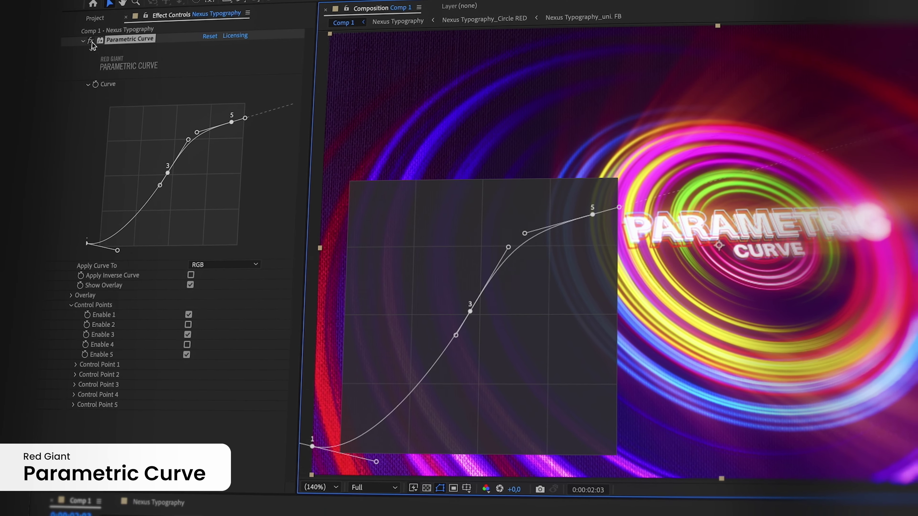
click(70, 295)
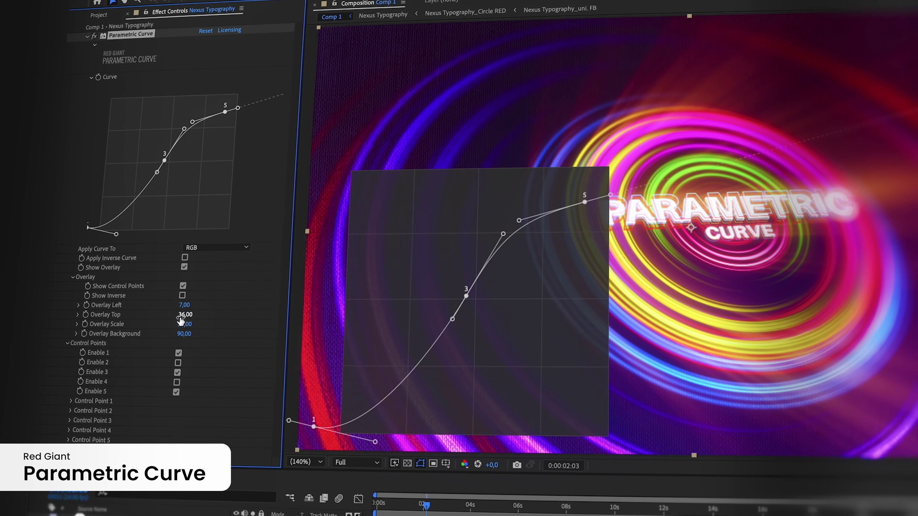
mouse_move(182, 324)
mouse_down()
mouse_move(174, 324)
mouse_move(178, 334)
mouse_up()
click(178, 363)
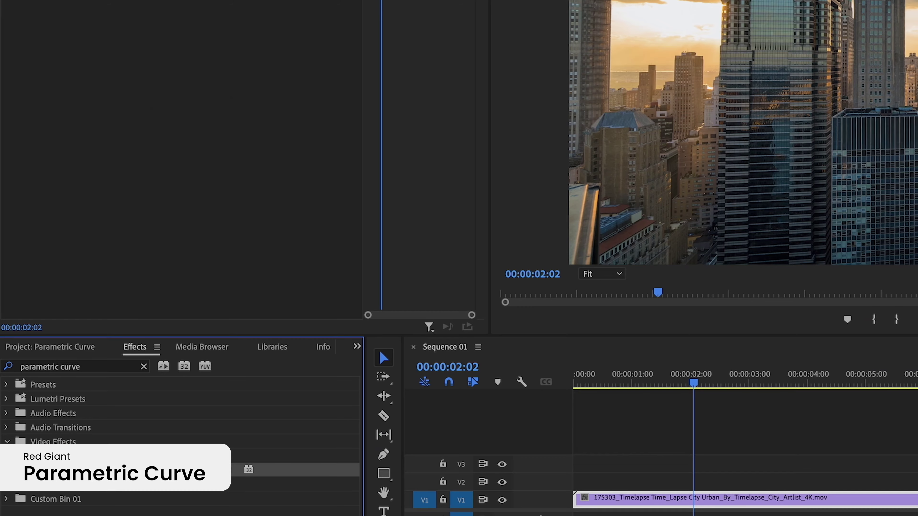
- Apply Parametric Curve to the timelapse clip and adjust point 1's handle and point 3 into an S-curve
drag(200, 271, 200, 271)
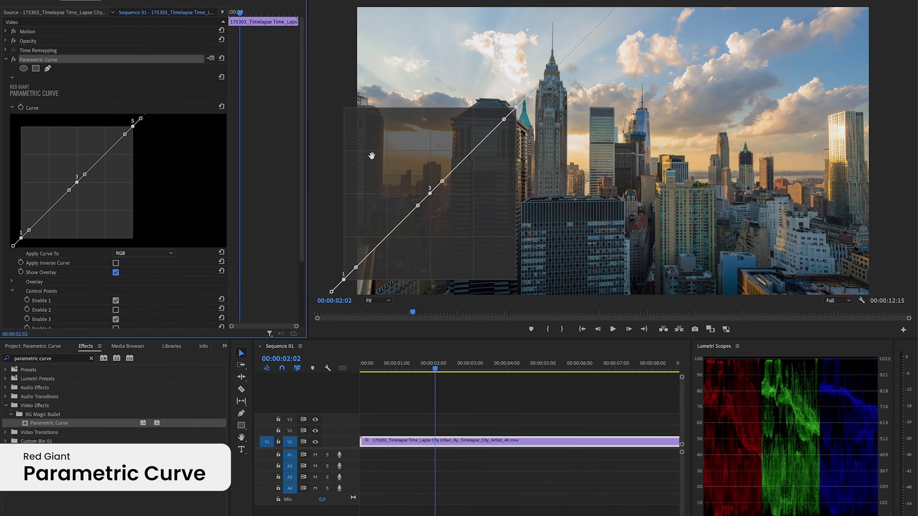
drag(355, 267, 394, 278)
drag(436, 146, 448, 195)
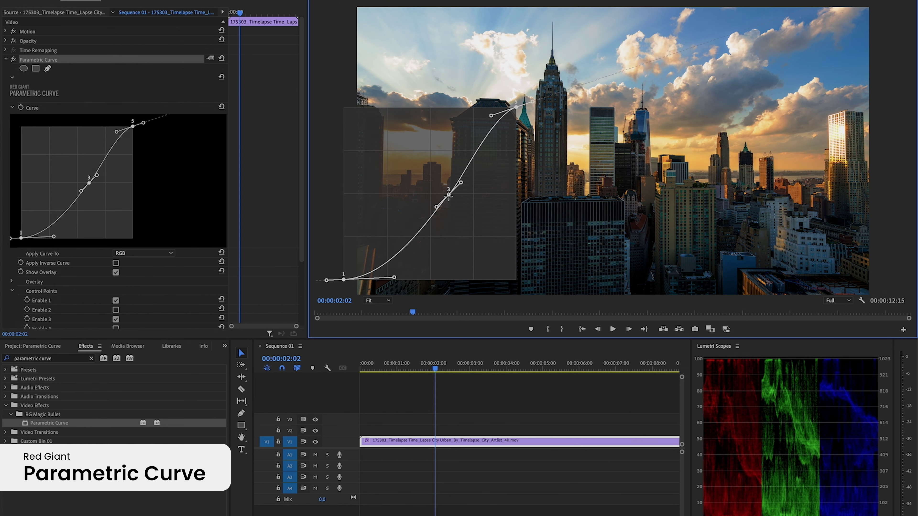
drag(394, 277, 384, 288)
- Brighten the mountain shot by bending the curve's top and raising point 1's handle
click(11, 282)
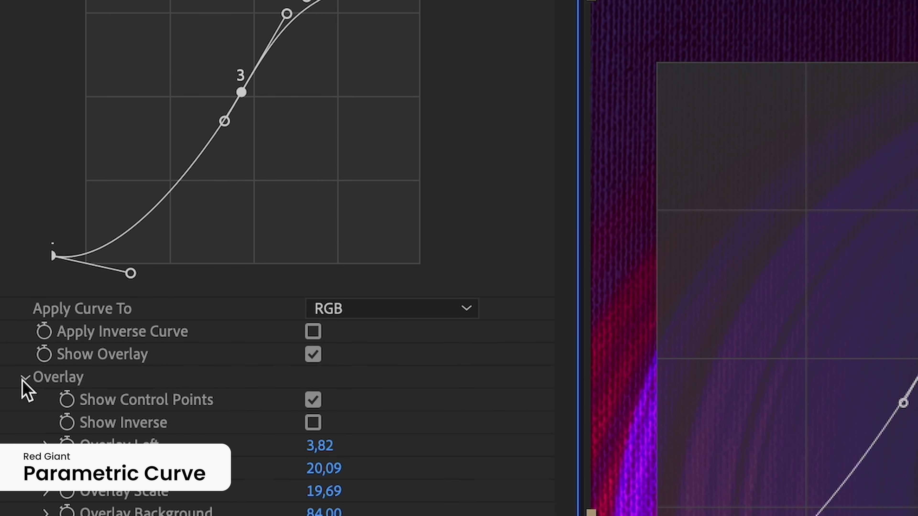
click(24, 369)
click(48, 415)
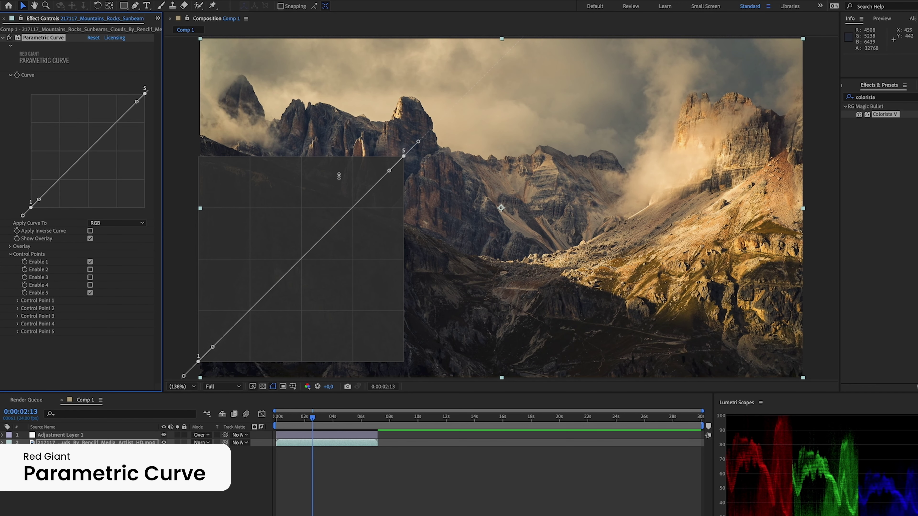
drag(381, 181, 209, 231)
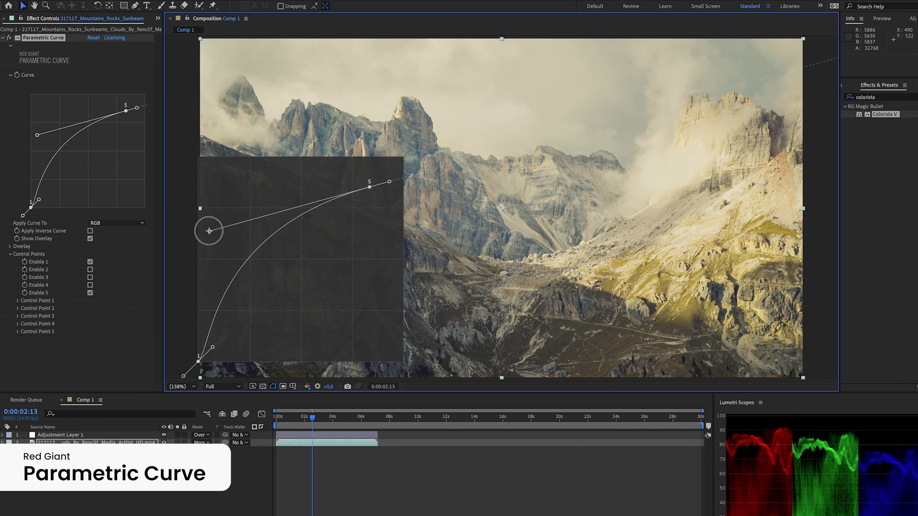
drag(212, 347, 205, 331)
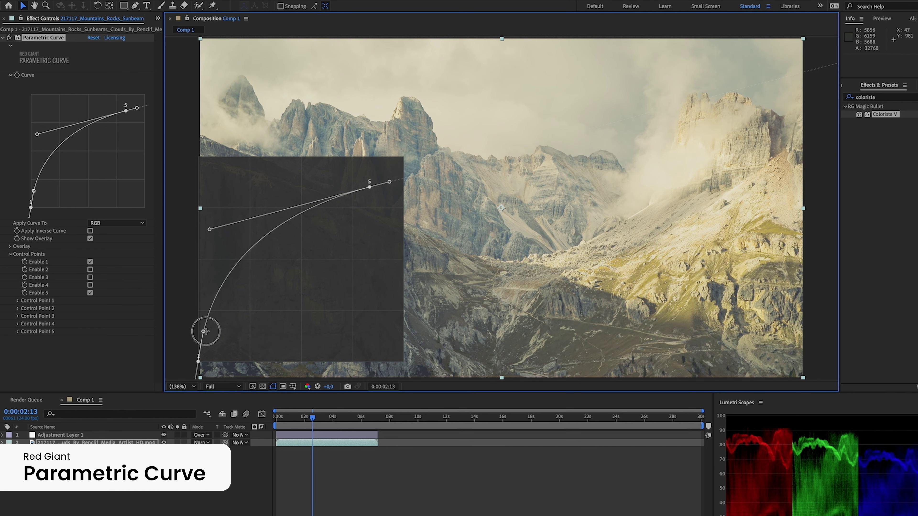
- Duplicate the Parametric Curve and turn on Apply Inverse Curve for Parametric Curve 2
click(10, 248)
click(3, 37)
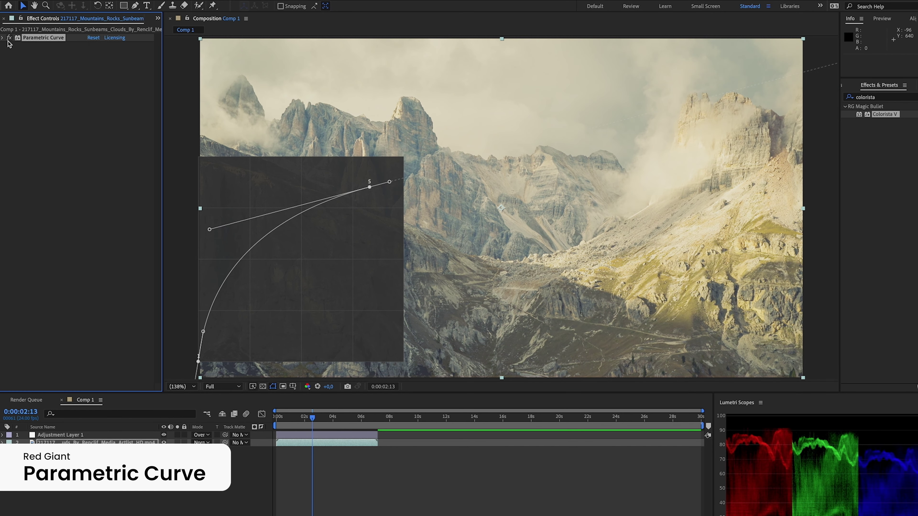
right_click(32, 37)
click(57, 91)
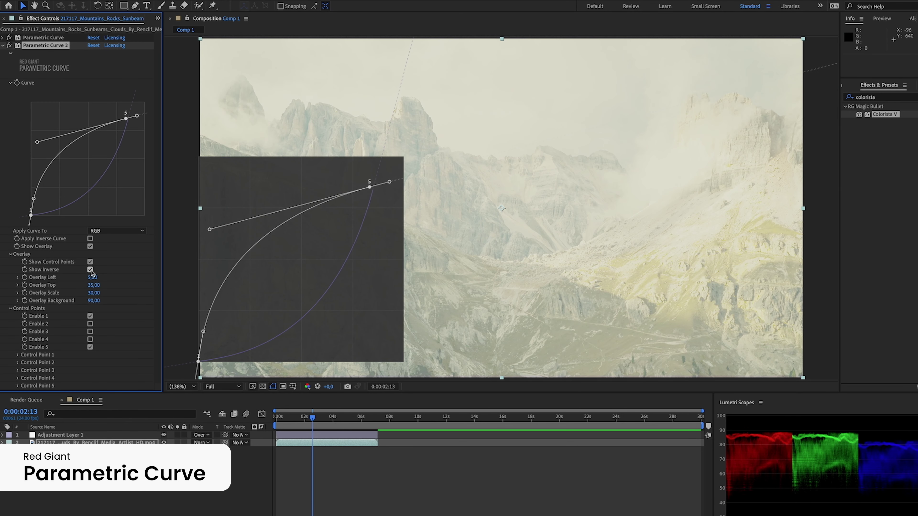
click(90, 239)
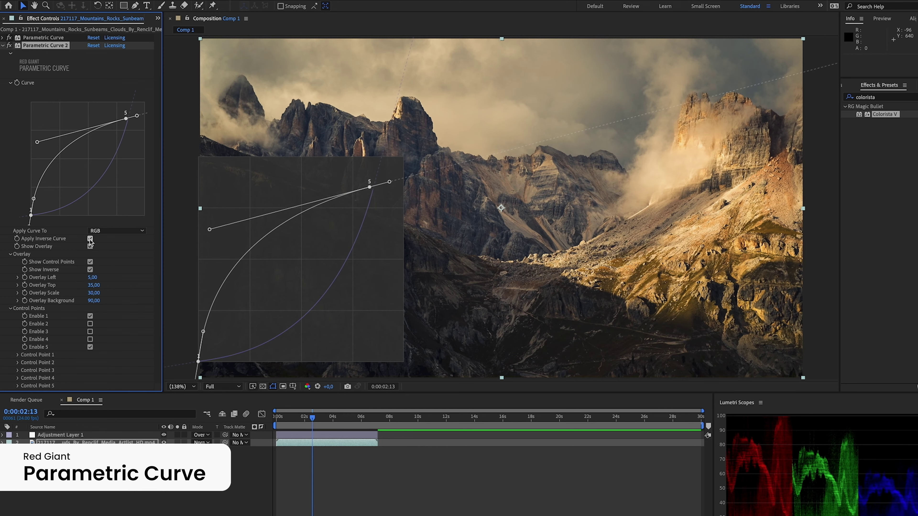
click(2, 46)
click(9, 37)
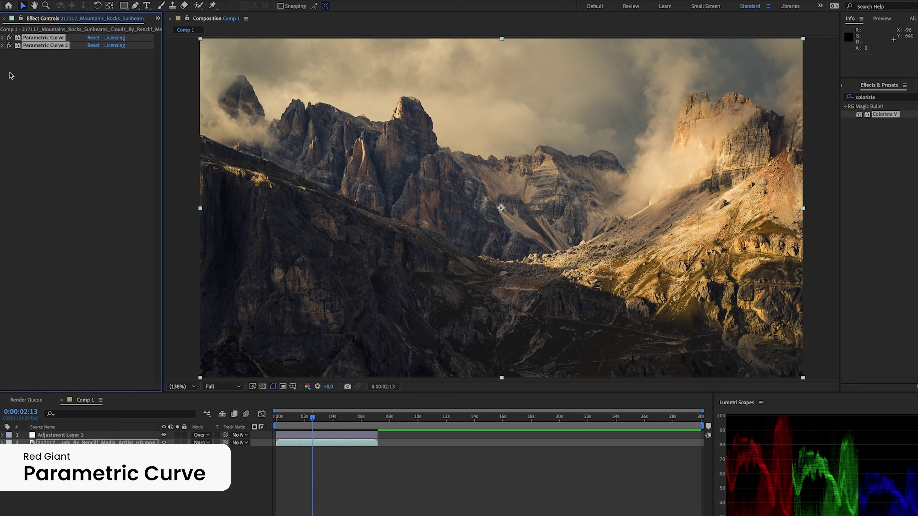
- Apply Colorista V and set its 3-Way Contrast to 0,41 and Temperature to -14,00
double_click(886, 114)
scroll(92, 249, down, 5)
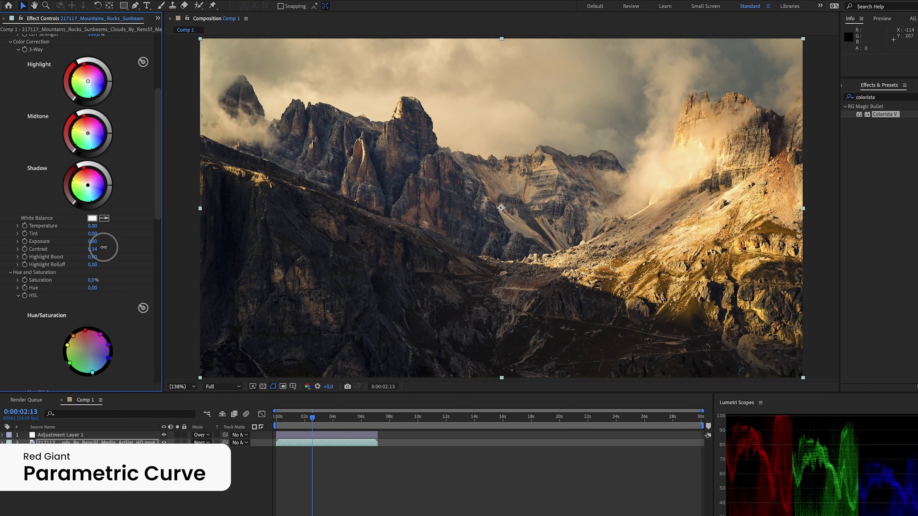
drag(93, 248, 87, 227)
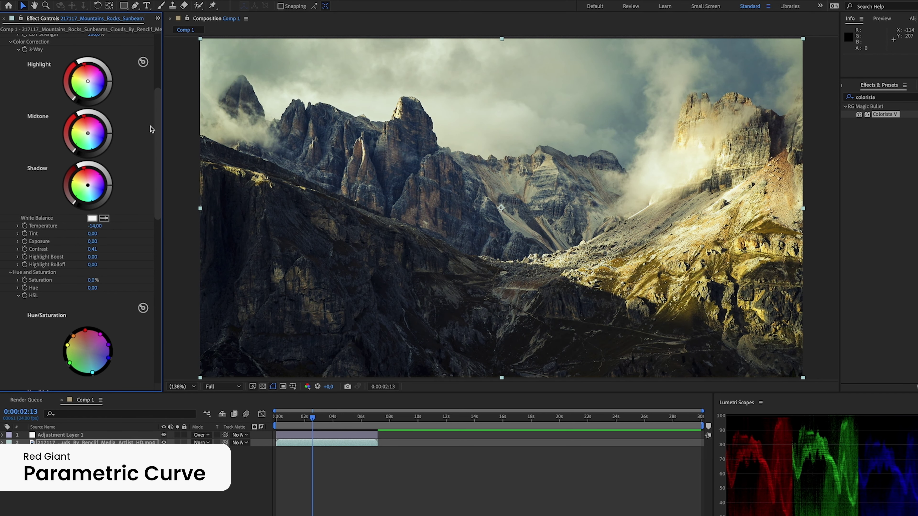
scroll(143, 277, down, 8)
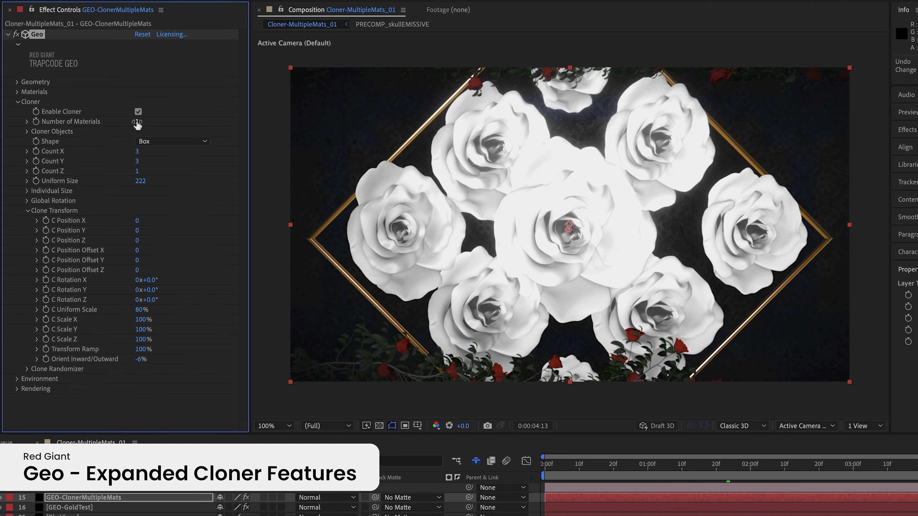
- Set Geo Cloner's Number of Materials to 2, then 3, then finally 5
text(2)
key(Return)
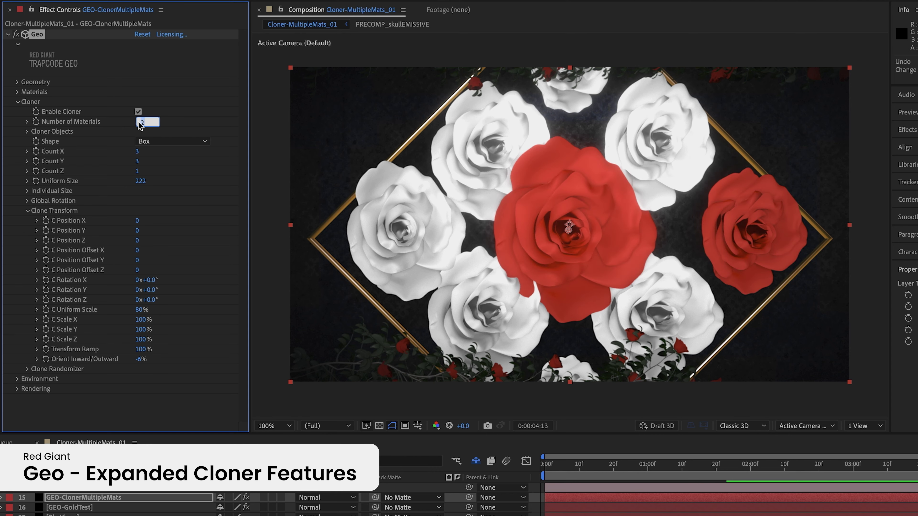
text(3)
key(Return)
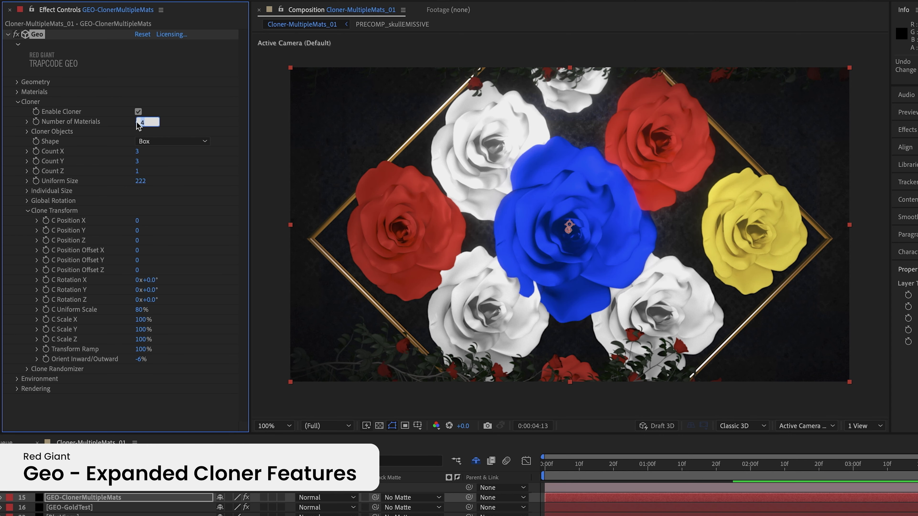
text(5)
key(Return)
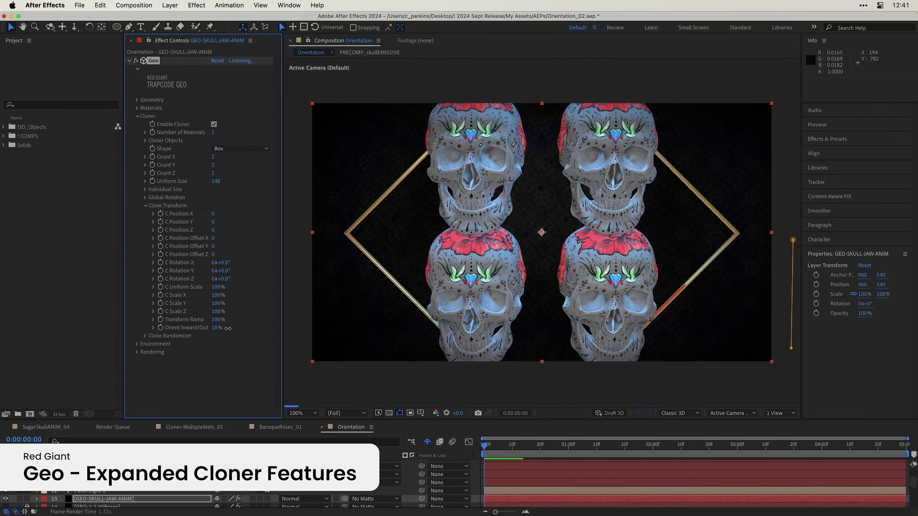
- Scrub Clone Transform's Orient Inward/Outward up to 89%
drag(210, 329, 174, 329)
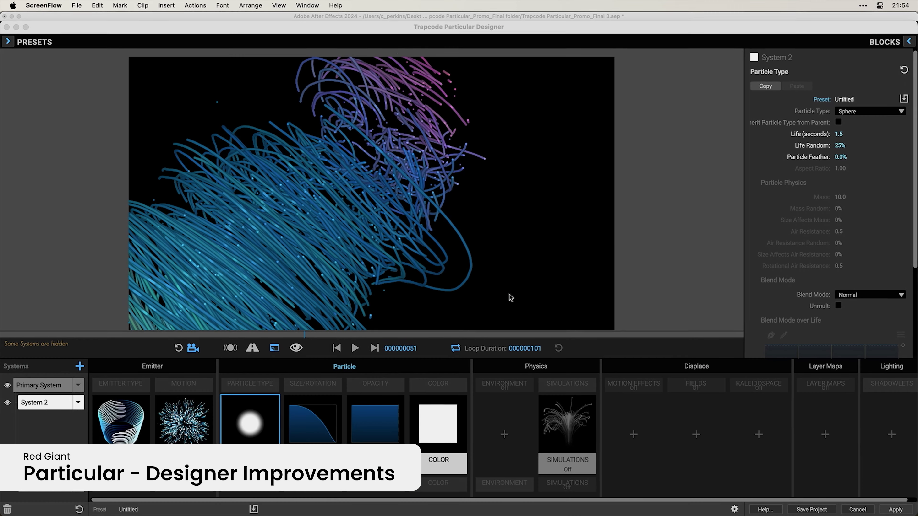
click(8, 41)
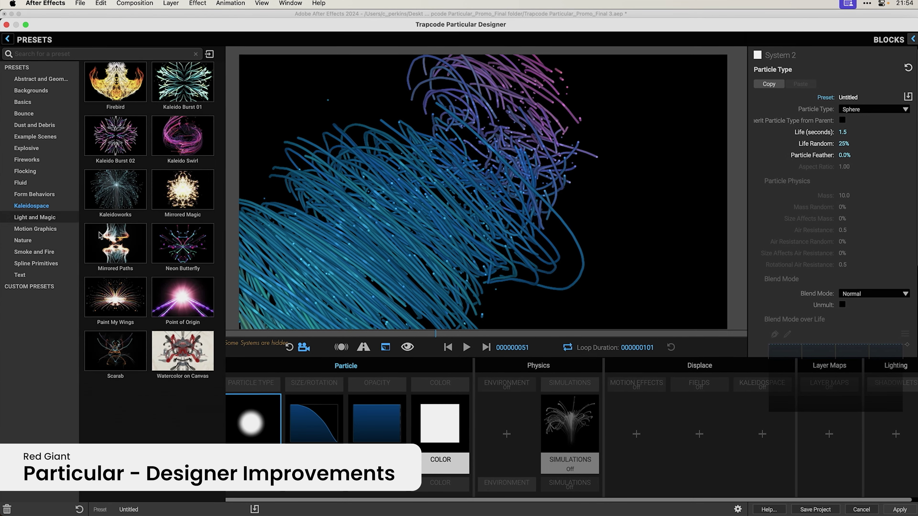
mouse_move(35, 229)
click(73, 53)
text(bubbles)
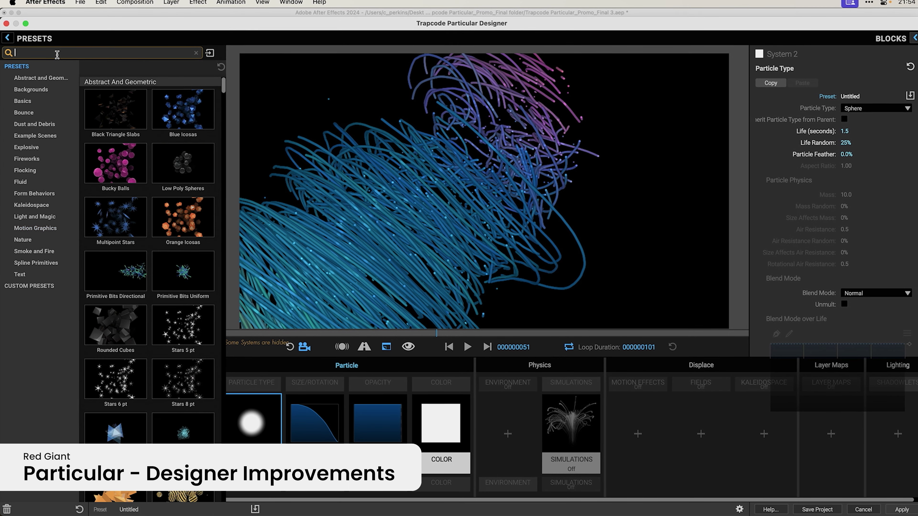
click(45, 66)
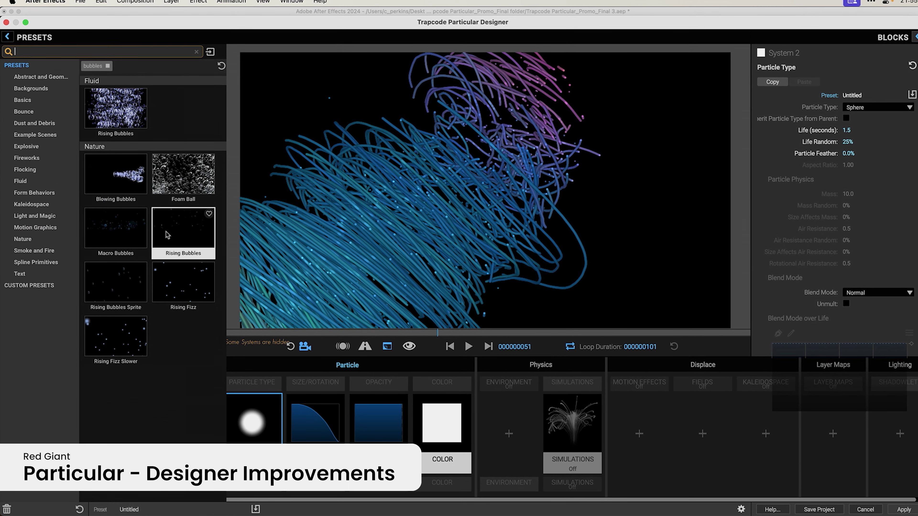
click(140, 51)
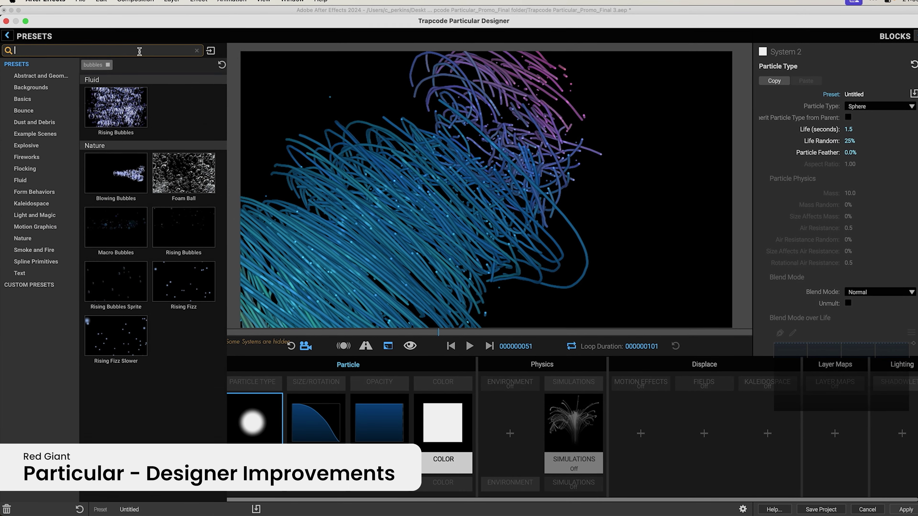
click(108, 65)
text(sparks)
key(Return)
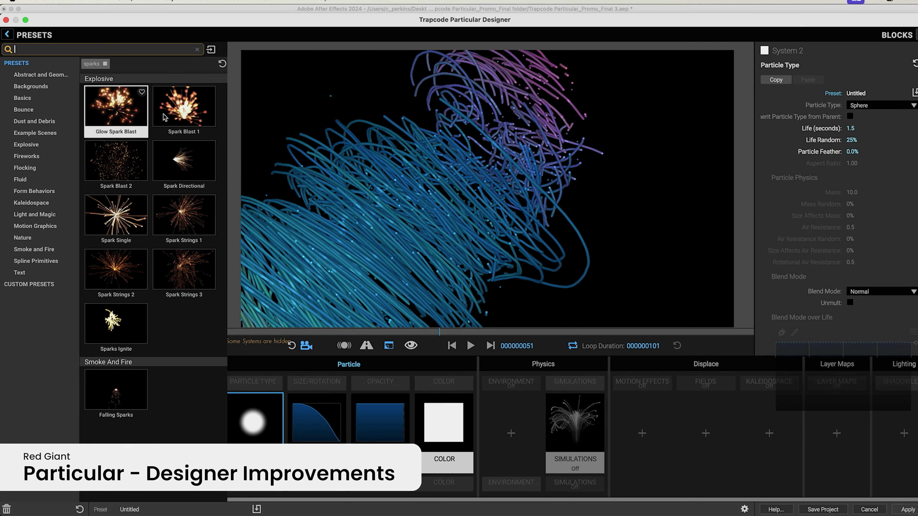
click(8, 34)
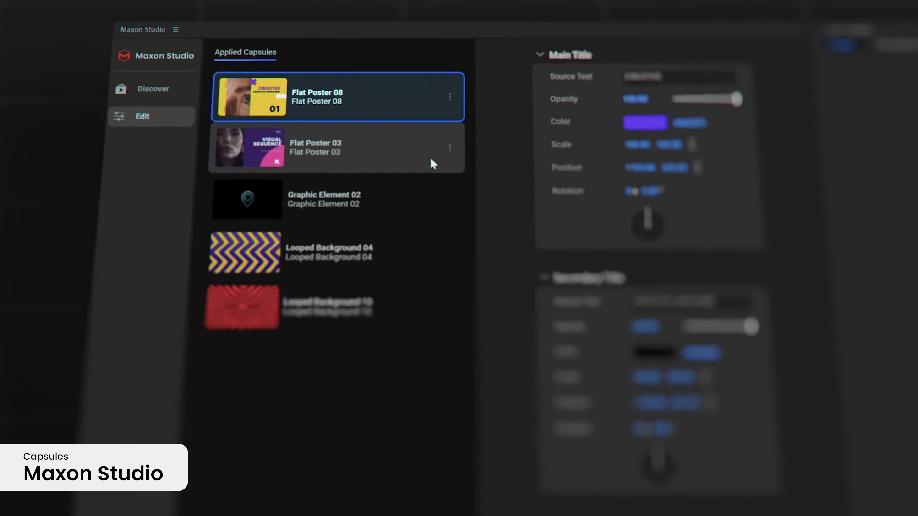
- Pick the Slideshow 09 capsule in Maxon Studio's Discover grid after viewing Flat Poster 03
click(419, 181)
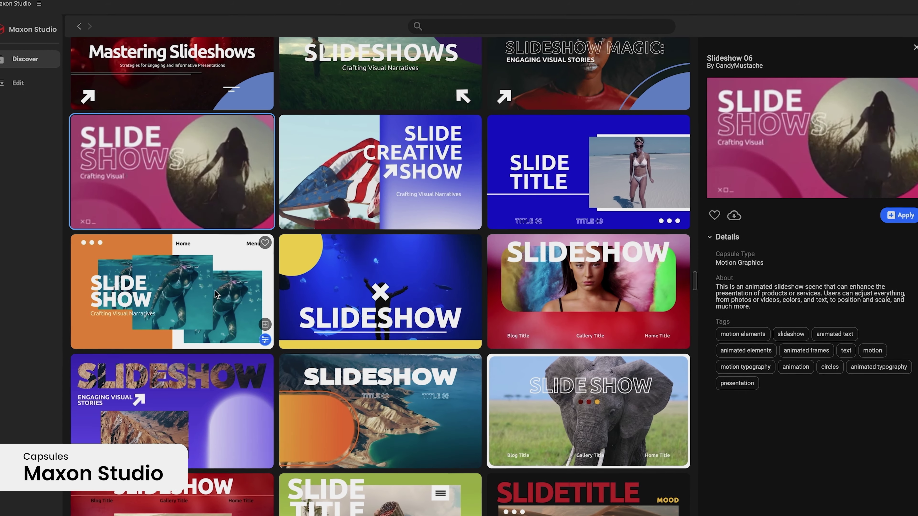
click(213, 290)
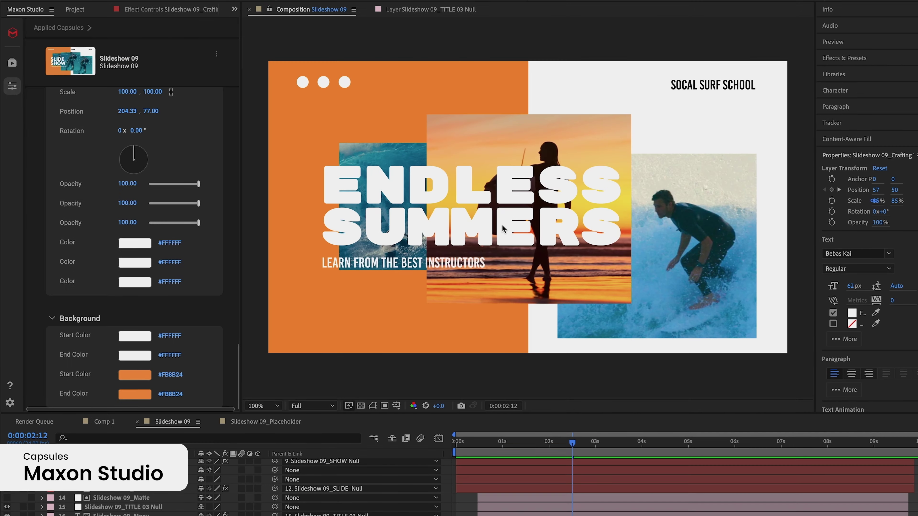
- Set the background start colour to #24A5FB and begin saving it as the 'Blue to Orange Fade' preset
text(UM)
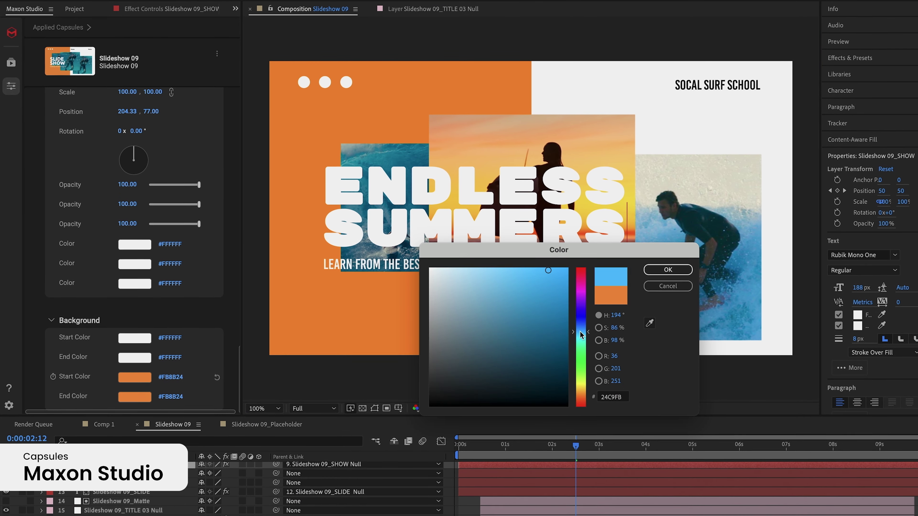
click(659, 270)
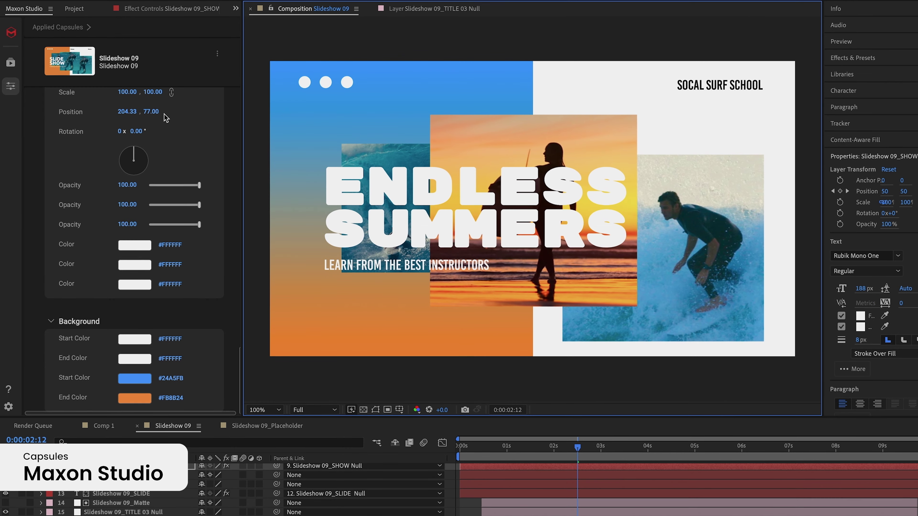
click(217, 54)
click(188, 160)
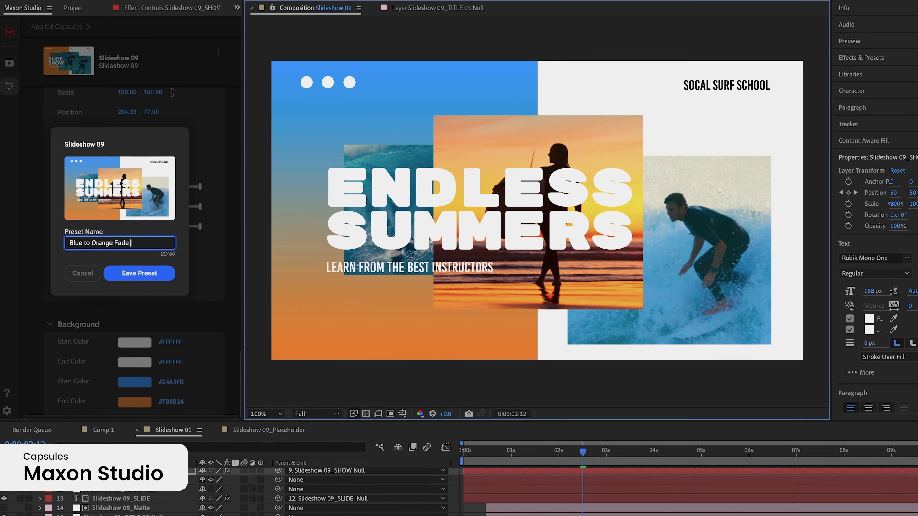
- Save the 'Blue to Orange Fade' preset and apply the Solid Blue background preset
click(141, 274)
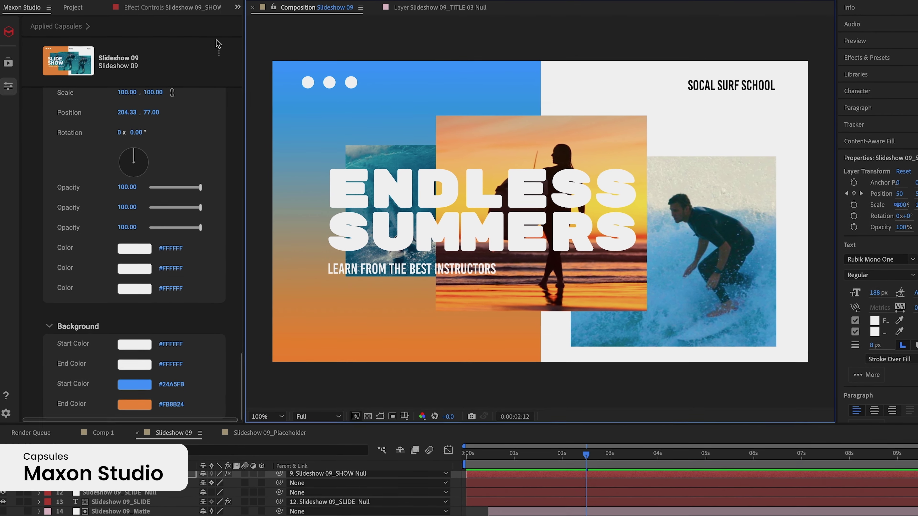
click(219, 53)
mouse_move(203, 177)
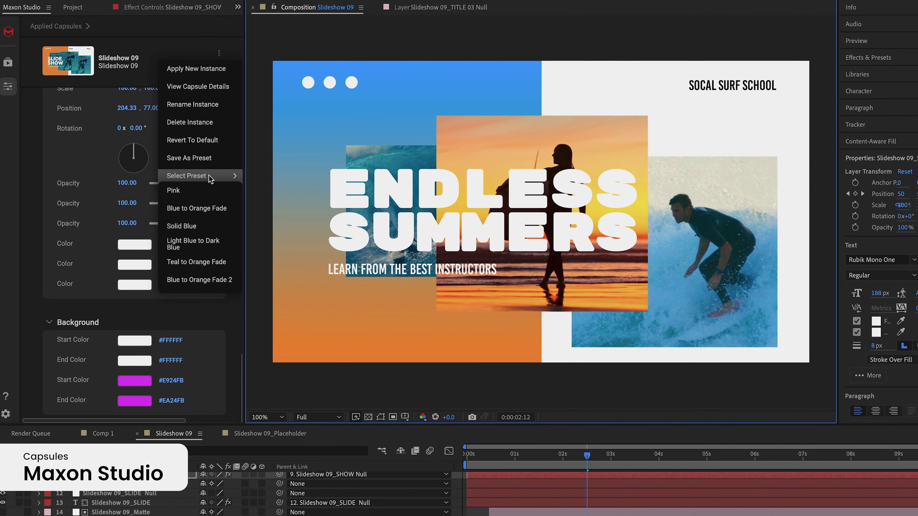
click(201, 226)
- Apply the Teal to Orange Fade preset and play the slideshow from its opening frame
click(219, 53)
mouse_move(202, 177)
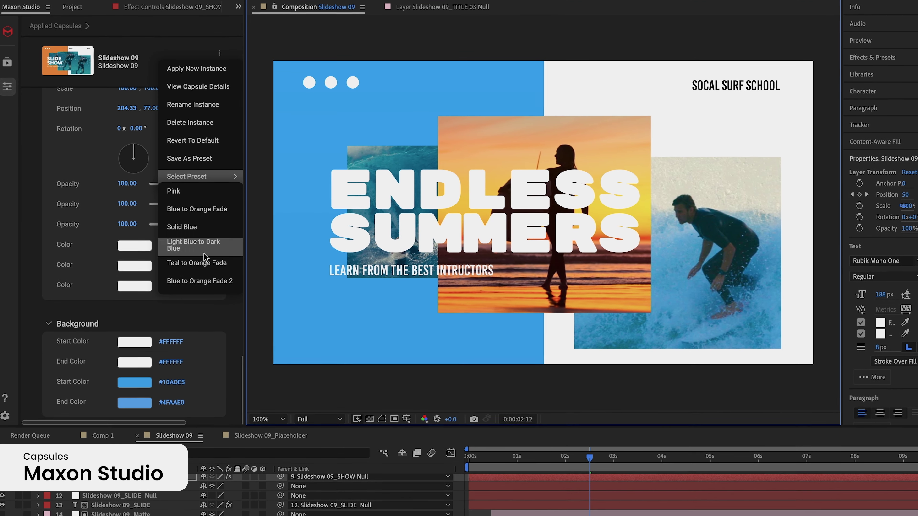
click(205, 263)
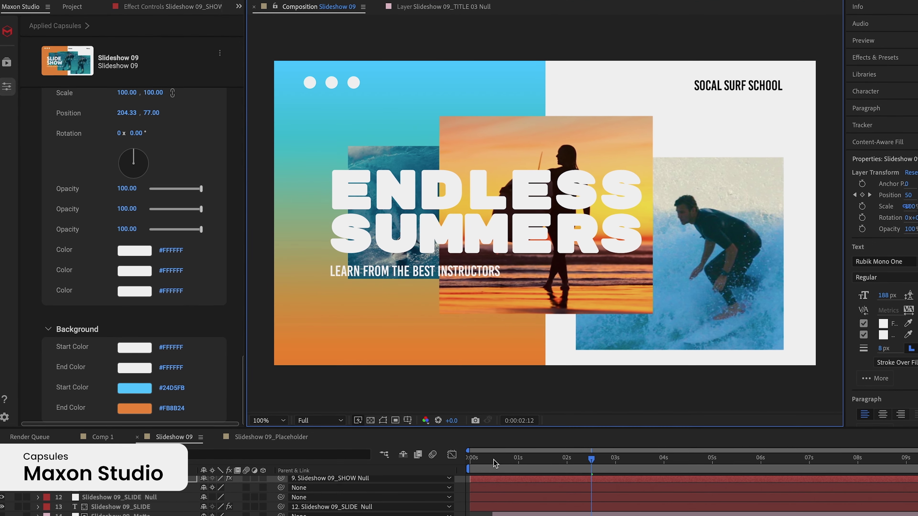
drag(591, 458, 477, 470)
key(space)
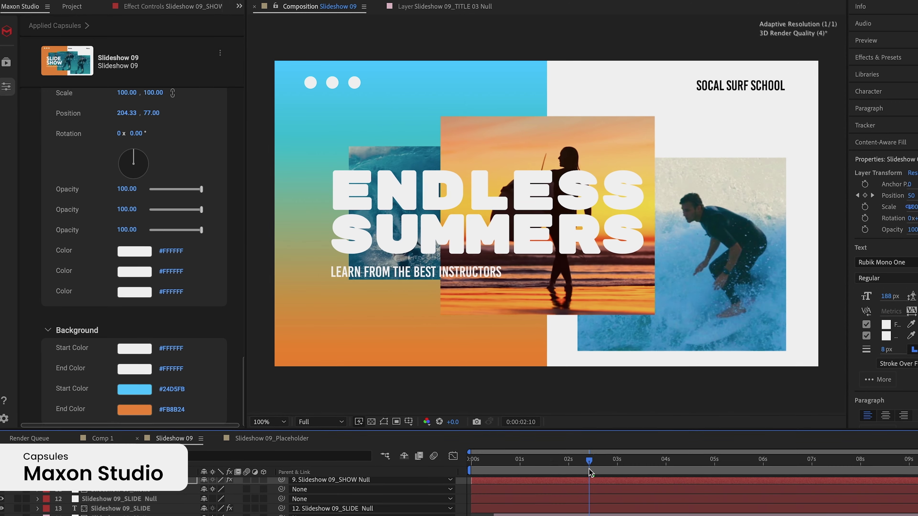